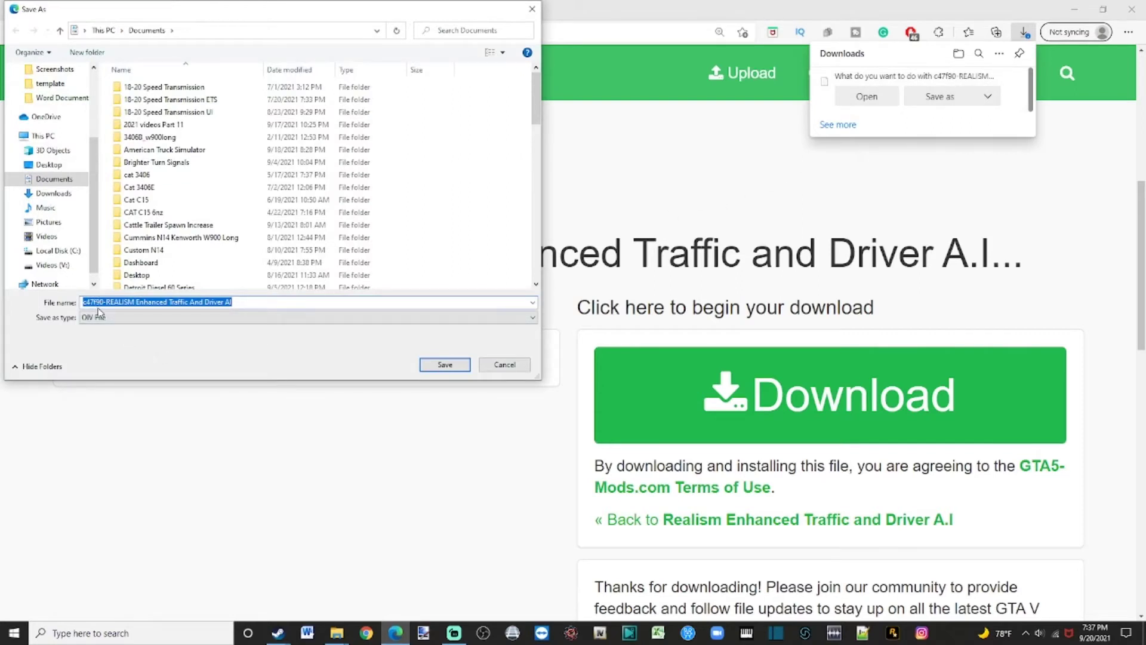
Save the download into Documents > Grand Theft Auto 5 Mods as REALISM Enhanced Traffic And Driver AI.oiv, replacing the existing file.
{"action": "left_click", "coordinate": [107, 273]}
{"action": "scroll", "coordinate": [155, 227], "scroll_direction": "down", "scroll_amount": 8}
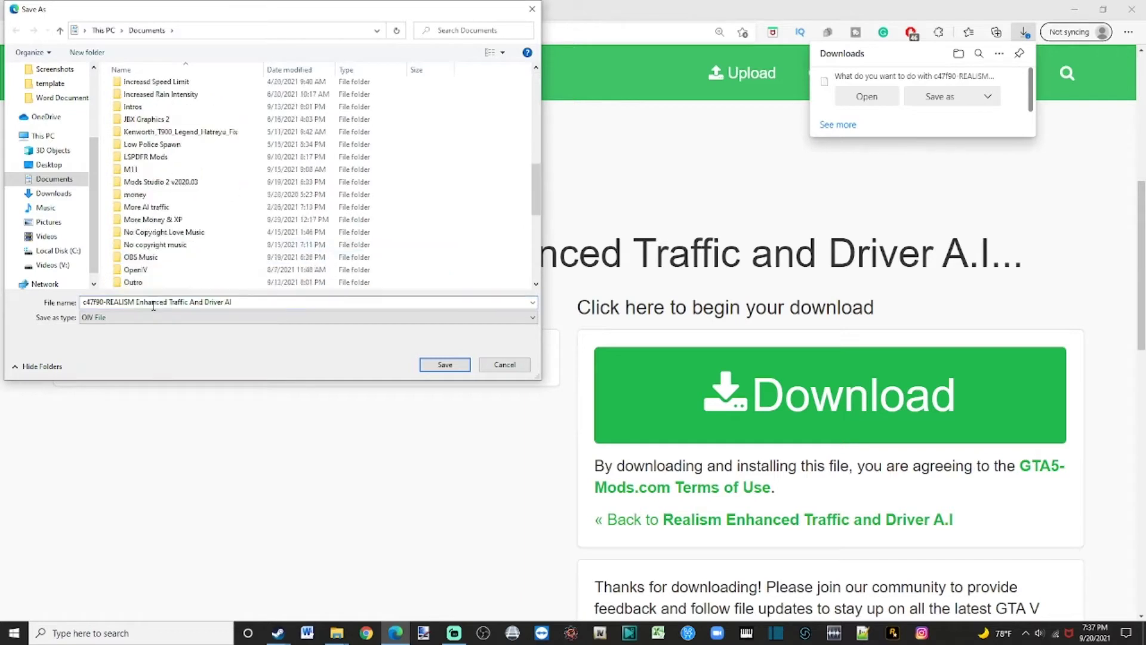
{"action": "scroll", "coordinate": [160, 186], "scroll_direction": "up", "scroll_amount": 3}
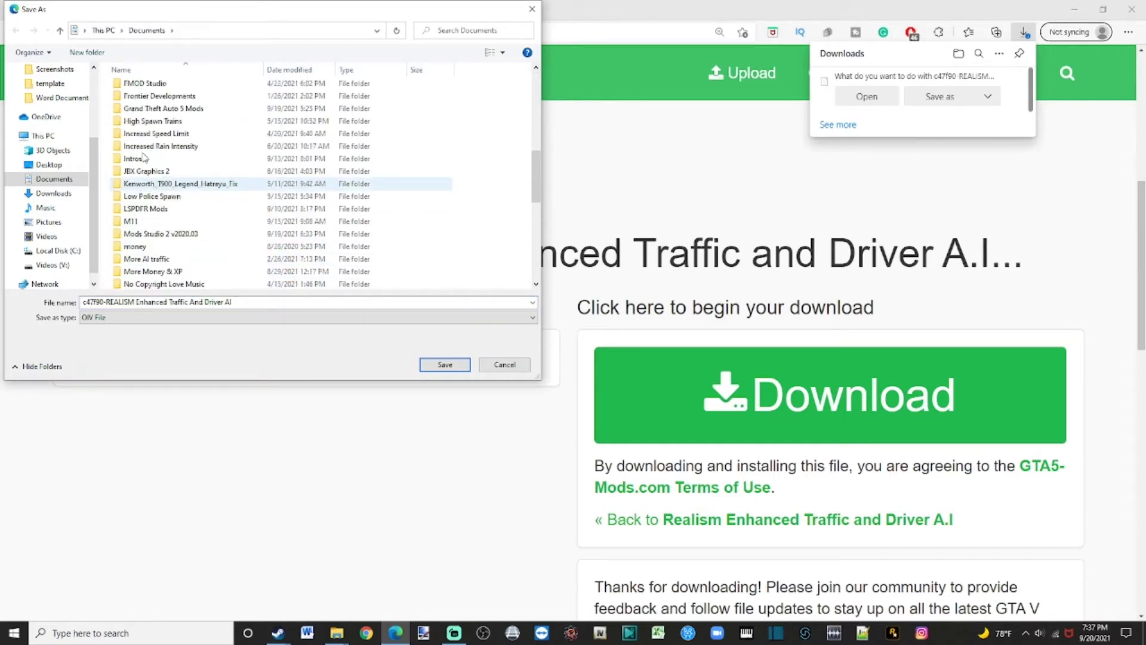
{"action": "left_click", "coordinate": [118, 111]}
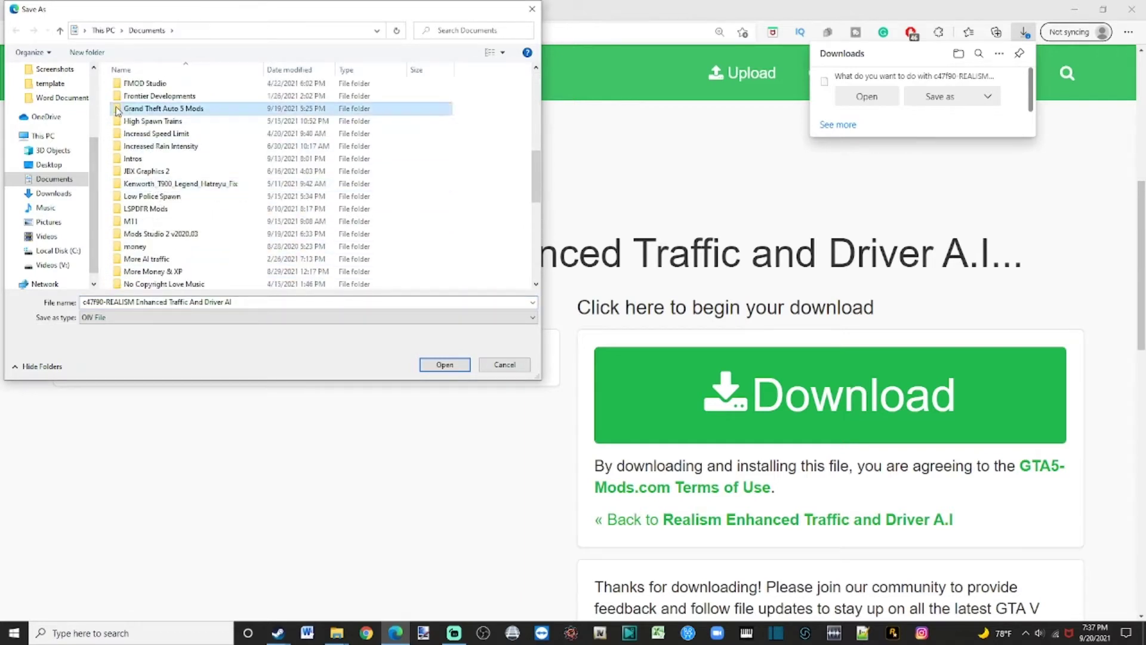
{"action": "double_click", "coordinate": [118, 109]}
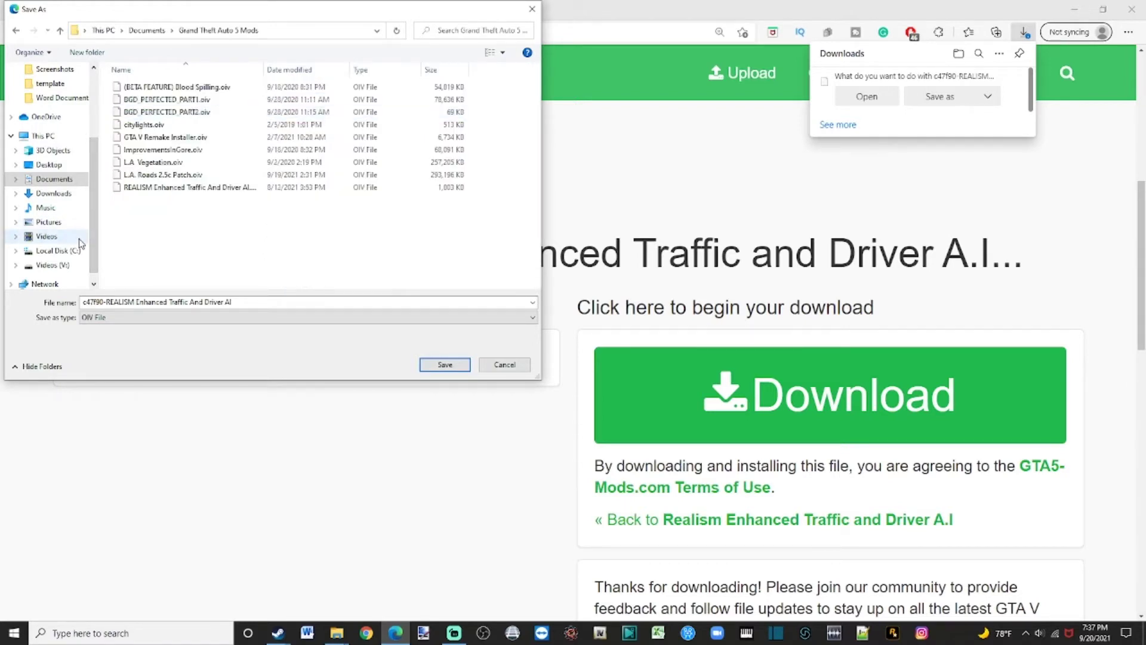
{"action": "left_click", "coordinate": [160, 189]}
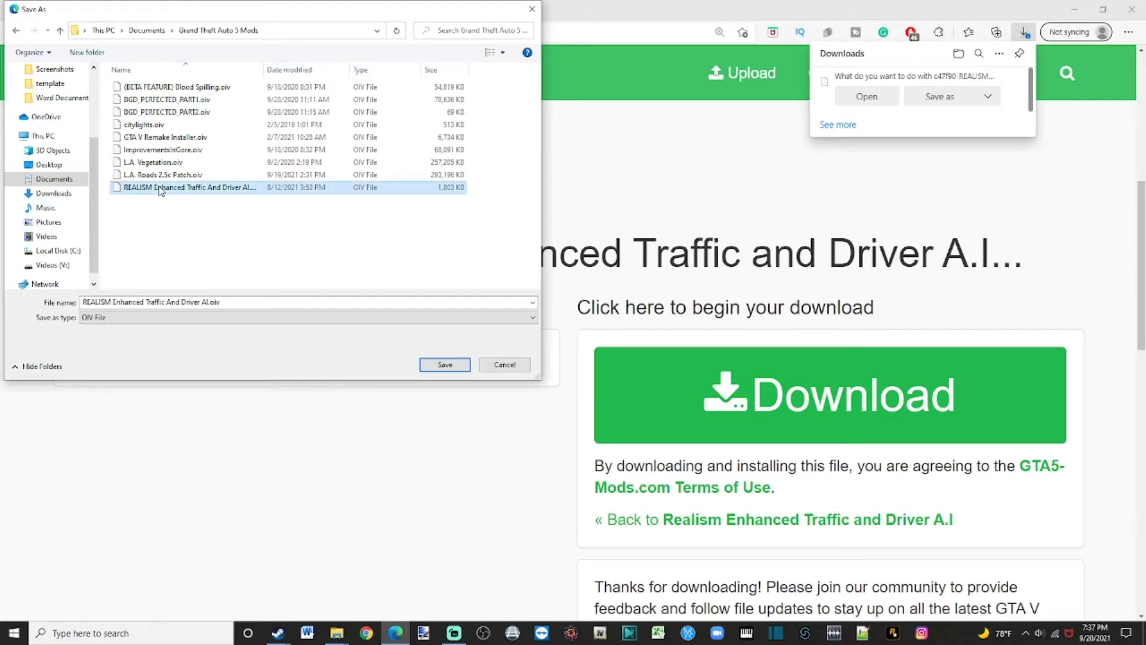
{"action": "left_click", "coordinate": [430, 365]}
{"action": "left_click", "coordinate": [610, 320]}
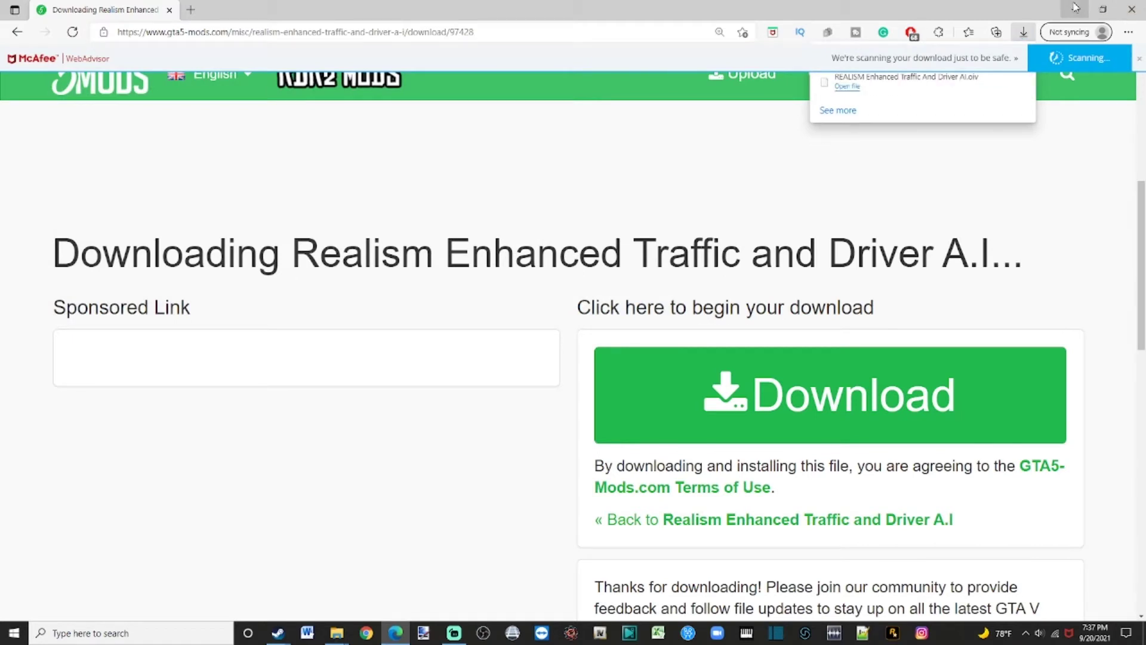
Switch from the browser to the Grand Theft Auto 5 Mods folder in File Explorer and locate the REALISM Enhanced Traffic And Driver AI file.
{"action": "left_click", "coordinate": [1074, 8]}
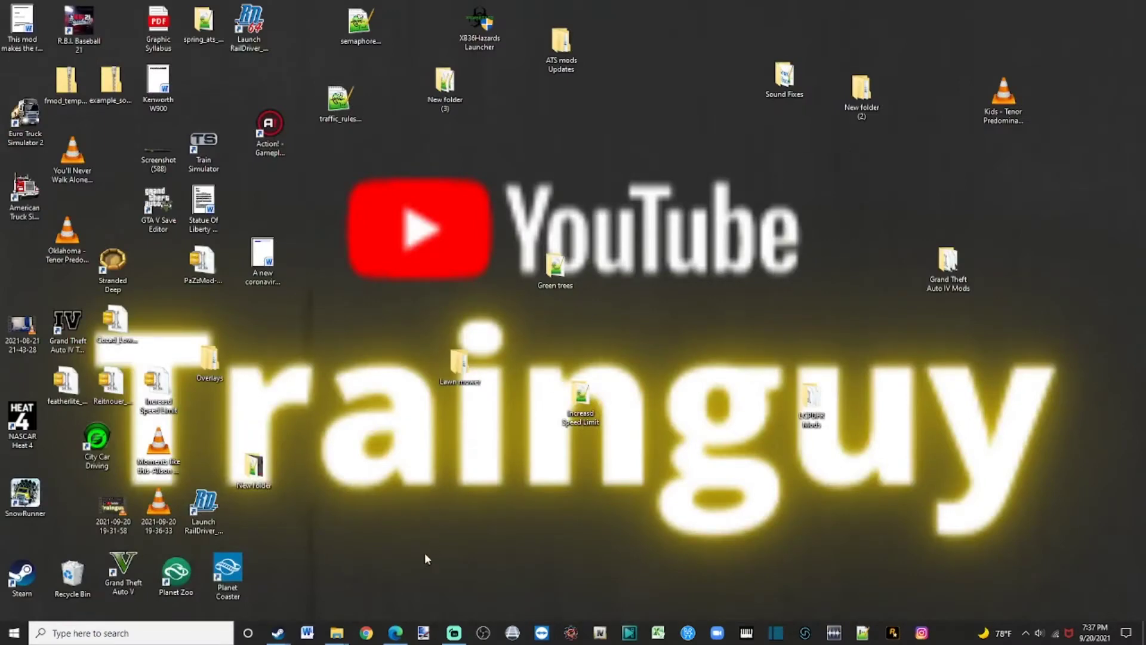
{"action": "mouse_move", "coordinate": [336, 633]}
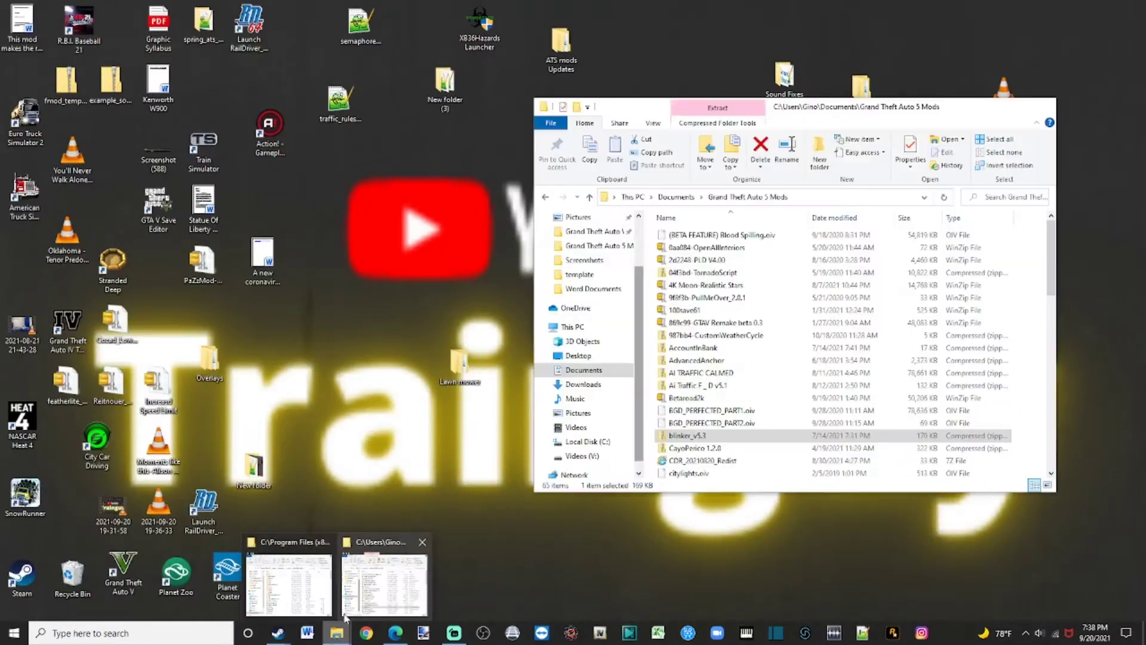
{"action": "left_click", "coordinate": [344, 614]}
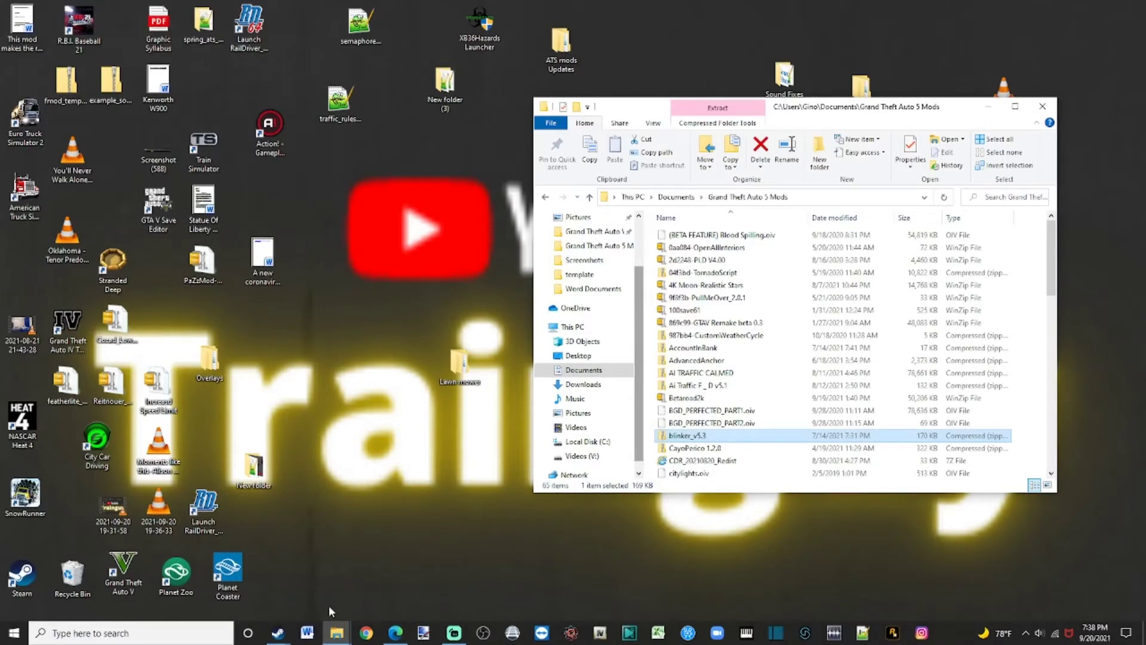
{"action": "scroll", "coordinate": [833, 382], "scroll_direction": "down", "scroll_amount": 3}
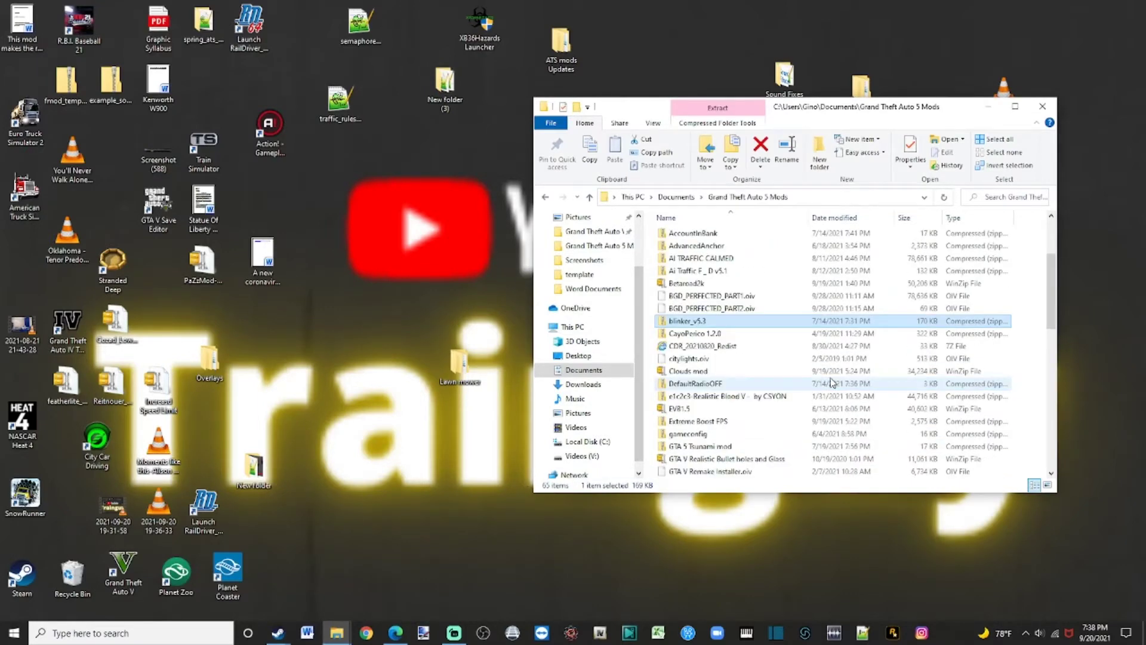
{"action": "scroll", "coordinate": [833, 382], "scroll_direction": "down", "scroll_amount": 3}
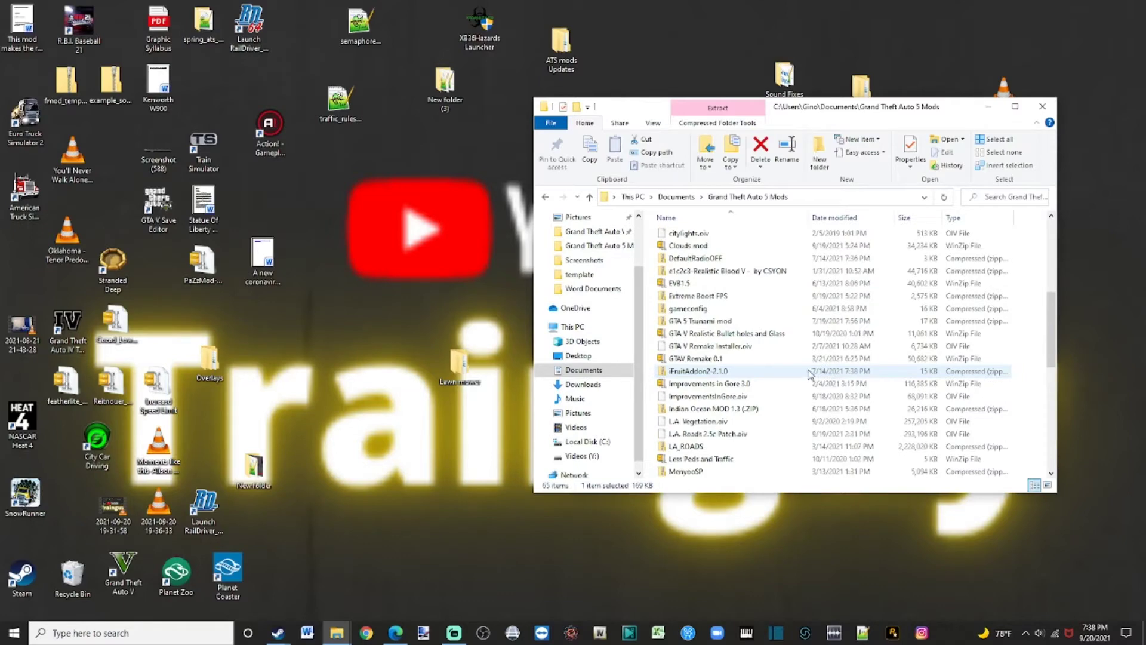
{"action": "scroll", "coordinate": [810, 374], "scroll_direction": "down", "scroll_amount": 5}
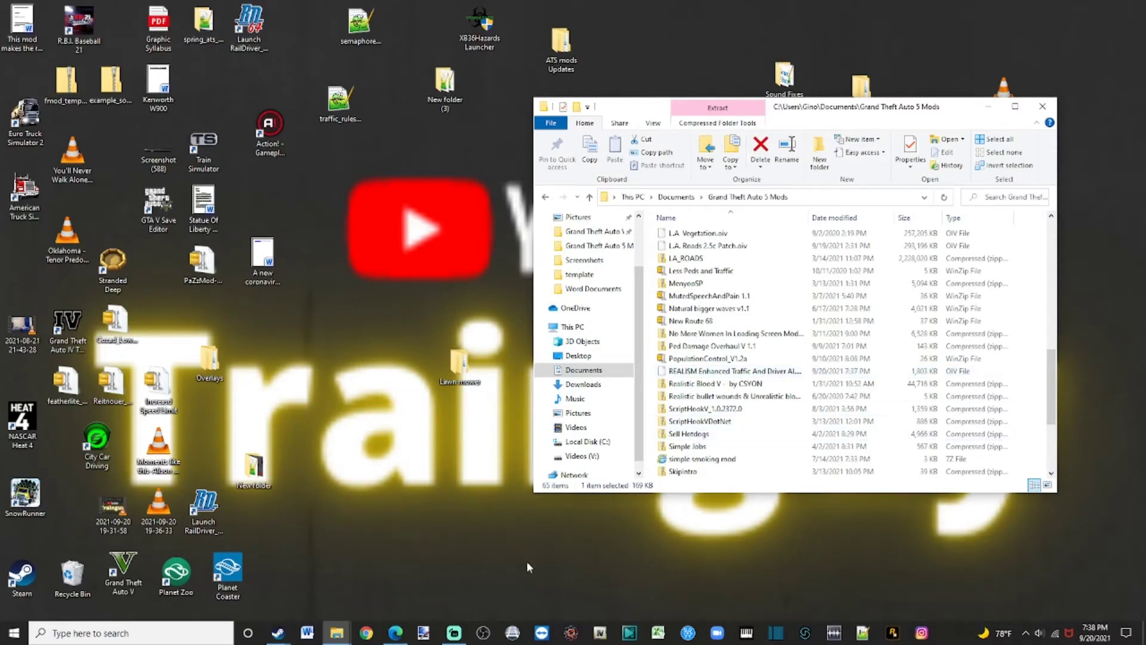
Launch OpenIV and load the Windows version of Grand Theft Auto V.
{"action": "left_click", "coordinate": [590, 639]}
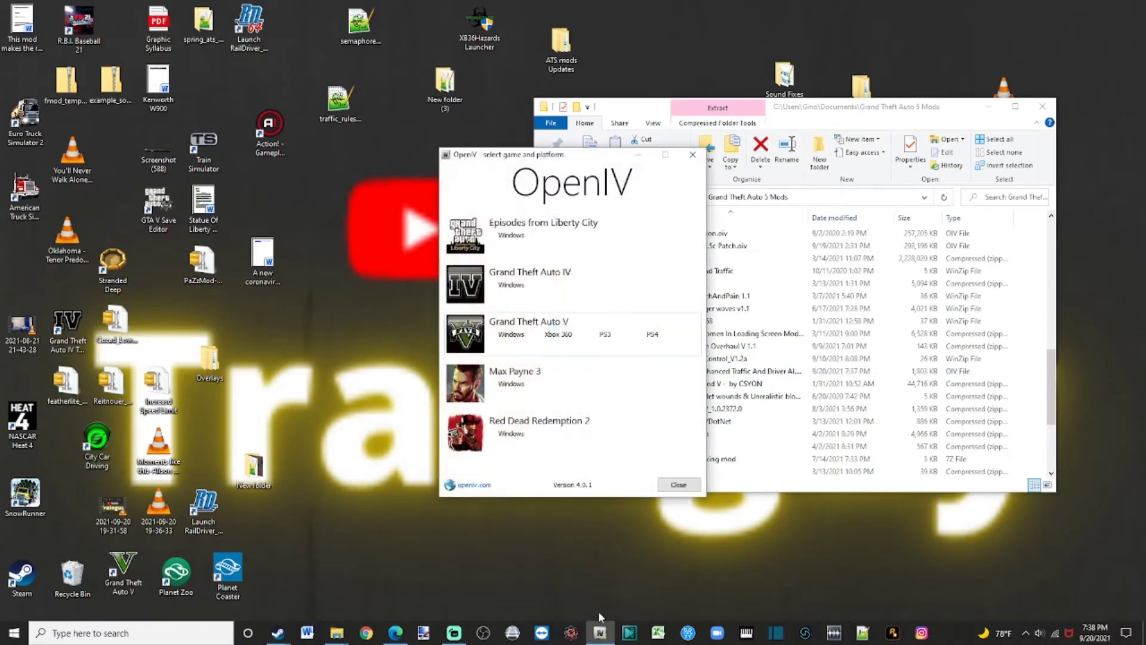
{"action": "left_click", "coordinate": [508, 336]}
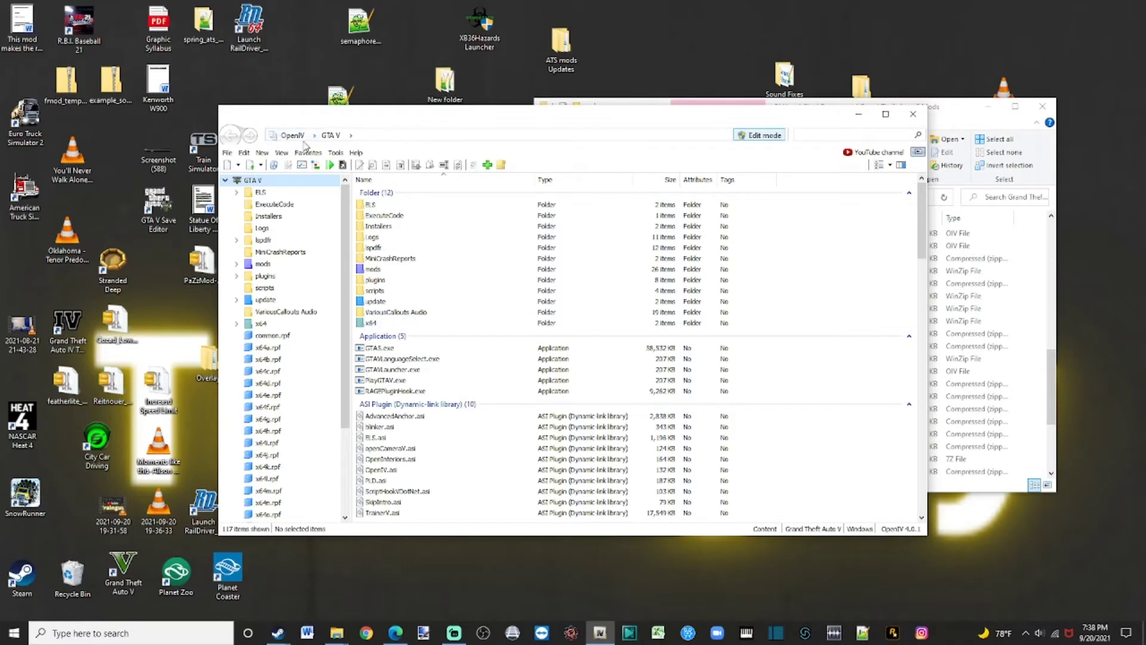
Switch the default work mode to Read only in OpenIV's general options, return it to Edit, and close the options.
{"action": "left_click", "coordinate": [335, 152]}
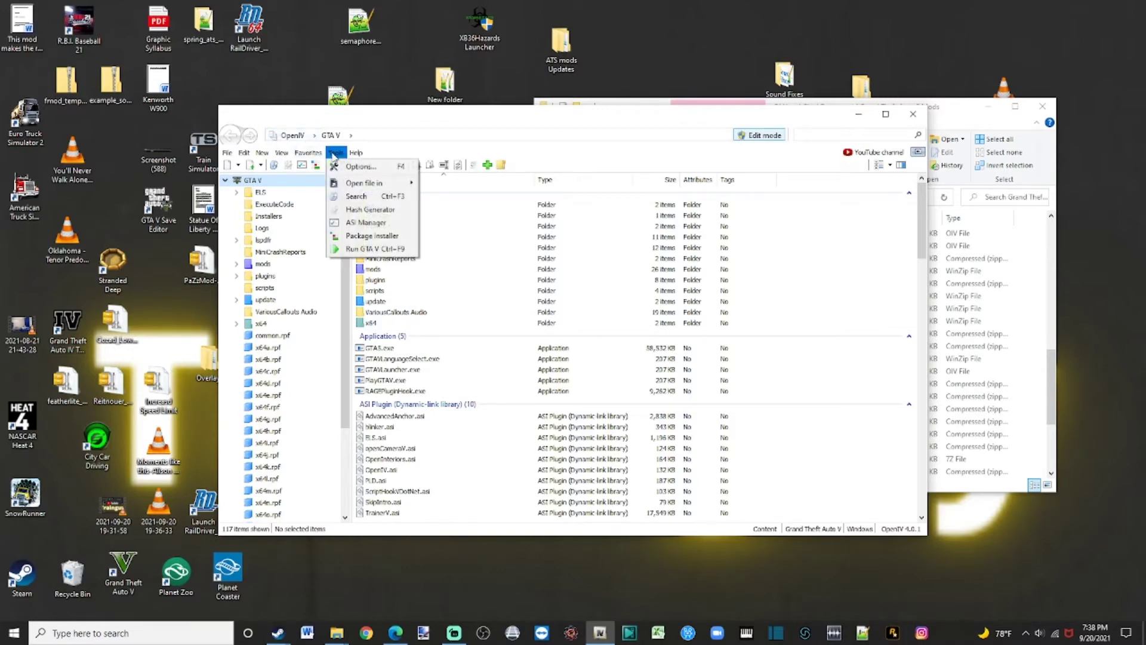
{"action": "left_click", "coordinate": [357, 168]}
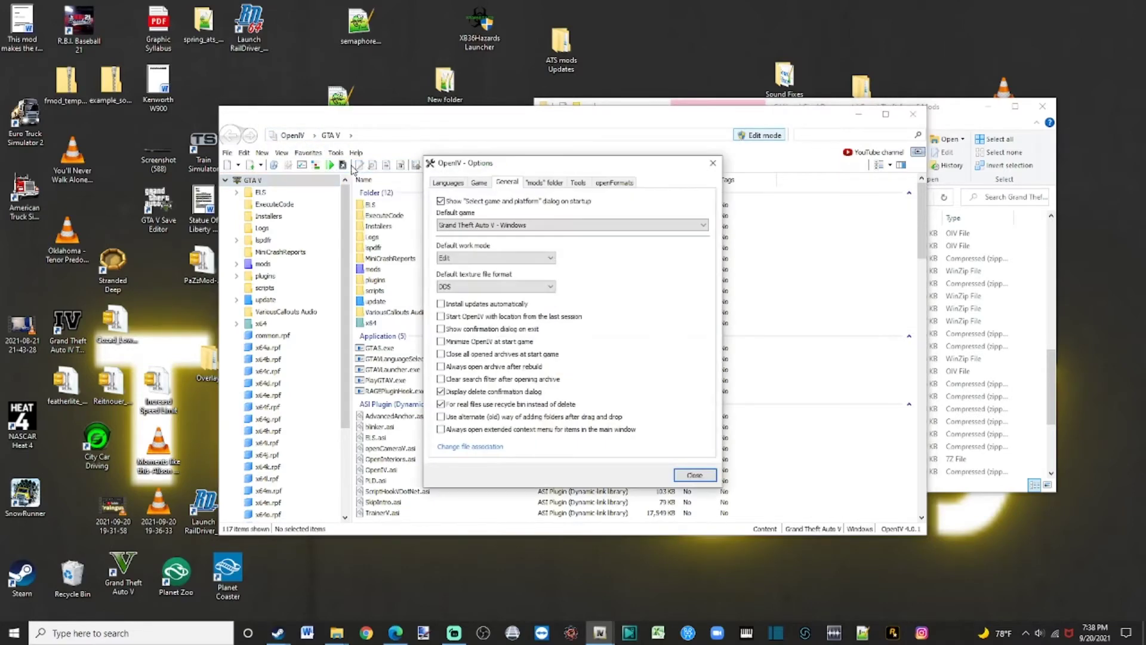
{"action": "left_click", "coordinate": [474, 259]}
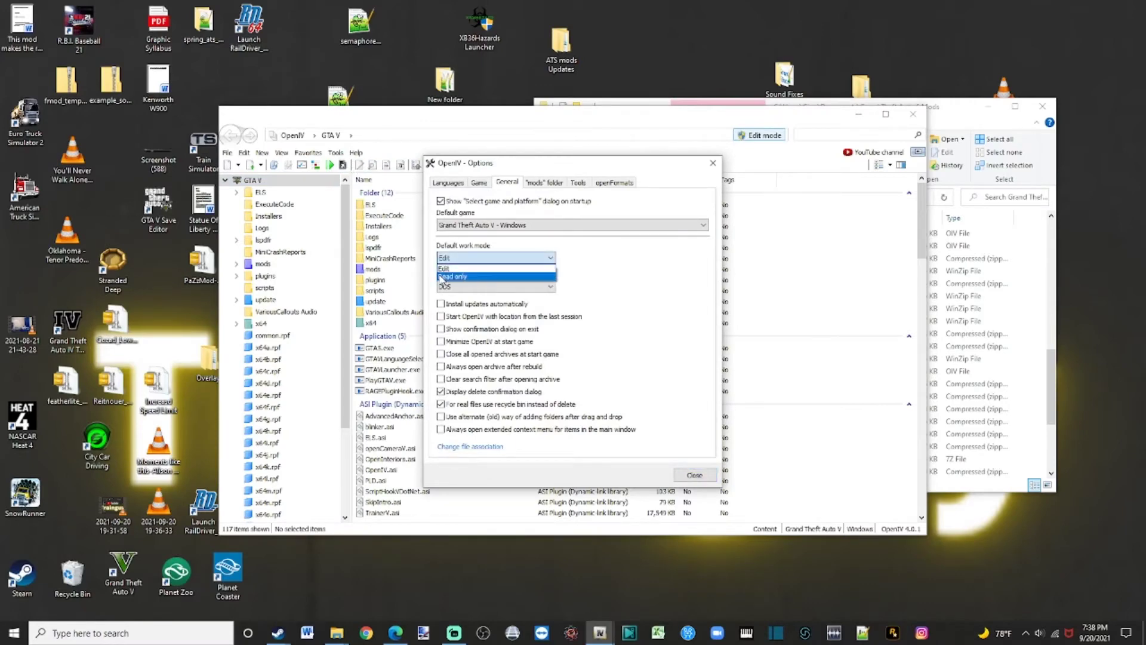
{"action": "left_click", "coordinate": [445, 279]}
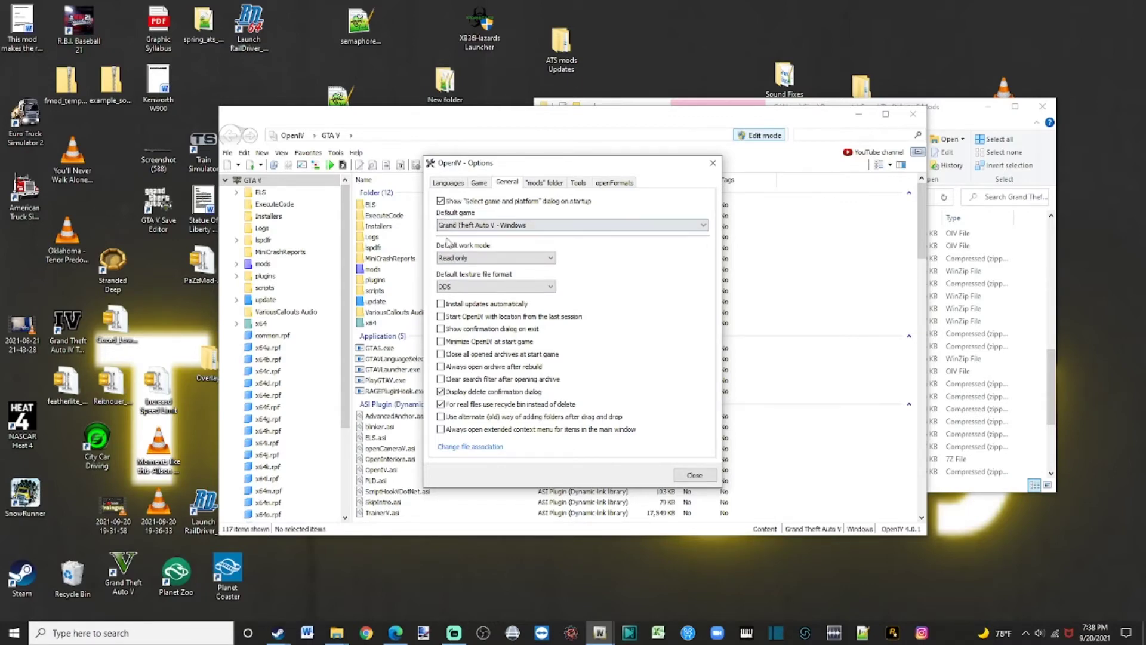
{"action": "left_click", "coordinate": [445, 265]}
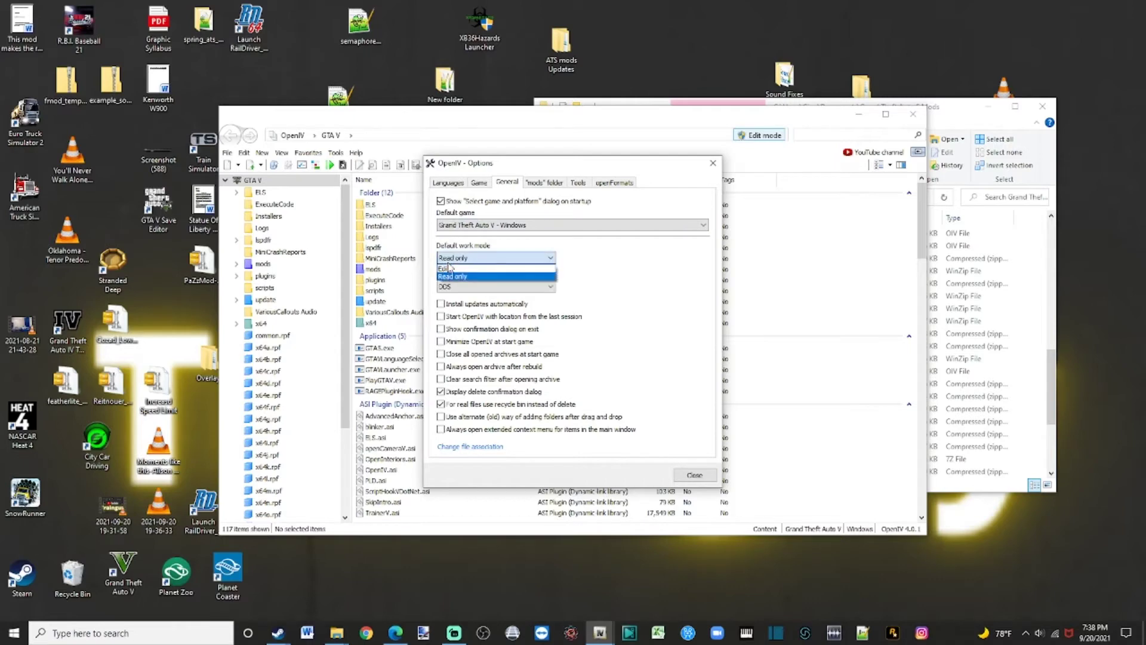
{"action": "left_click", "coordinate": [442, 274]}
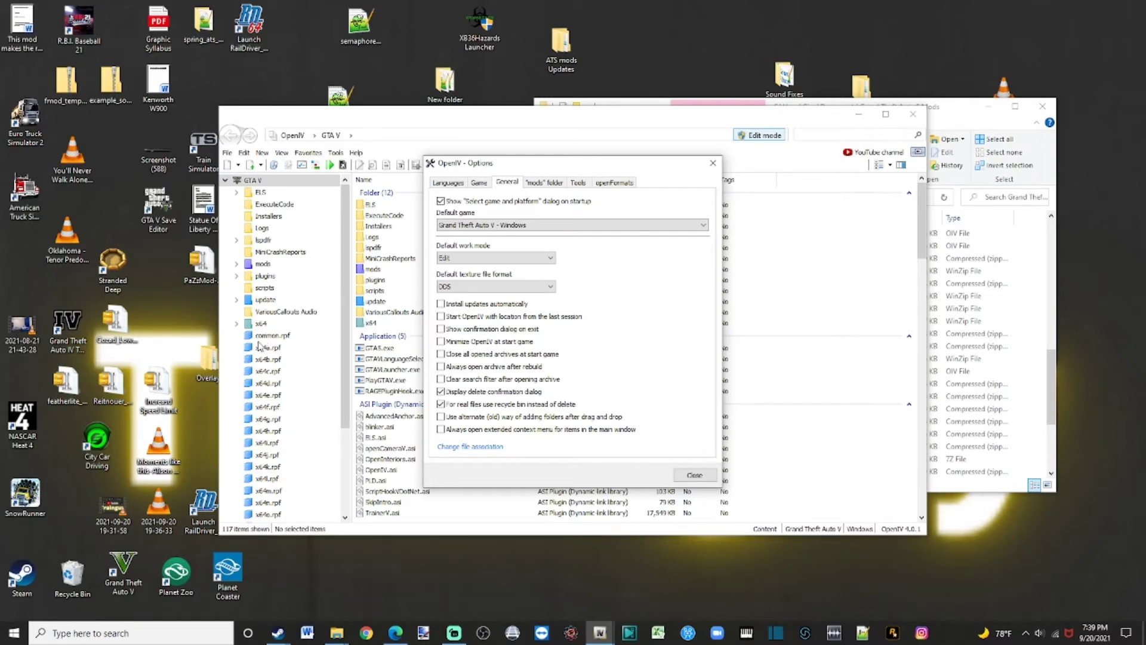
{"action": "left_click", "coordinate": [693, 475]}
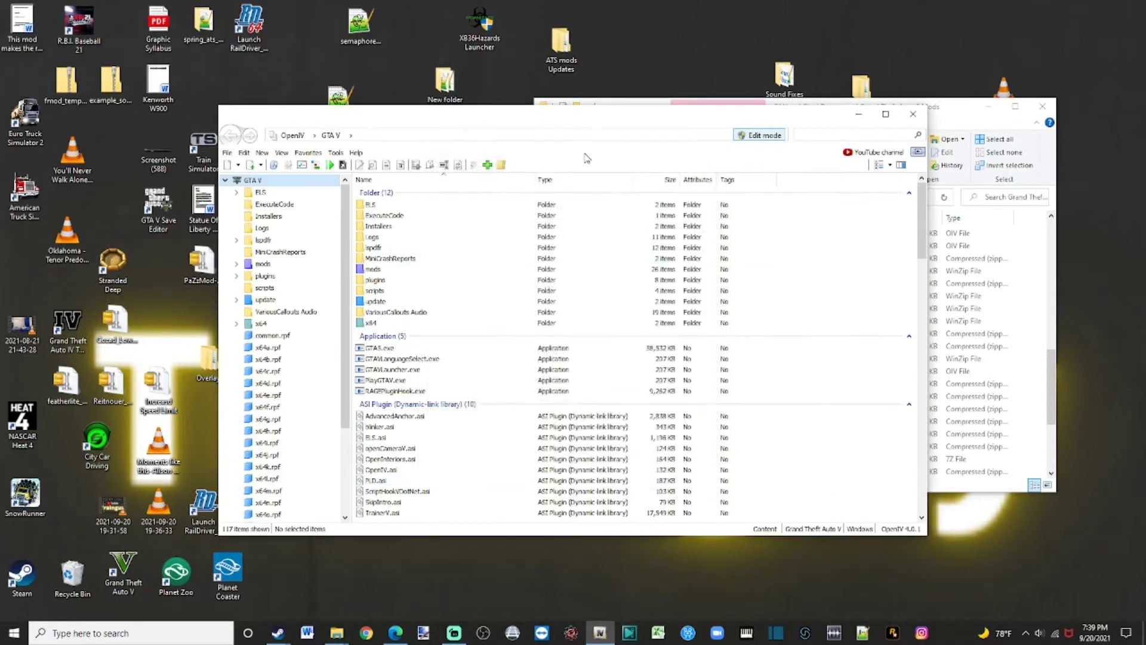
Arrange the OpenIV and mods folder windows side by side and load the REALISM Enhanced Traffic And Driver AI package into OpenIV's package installer.
{"action": "left_click_drag", "start_coordinate": [578, 112], "coordinate": [317, 128]}
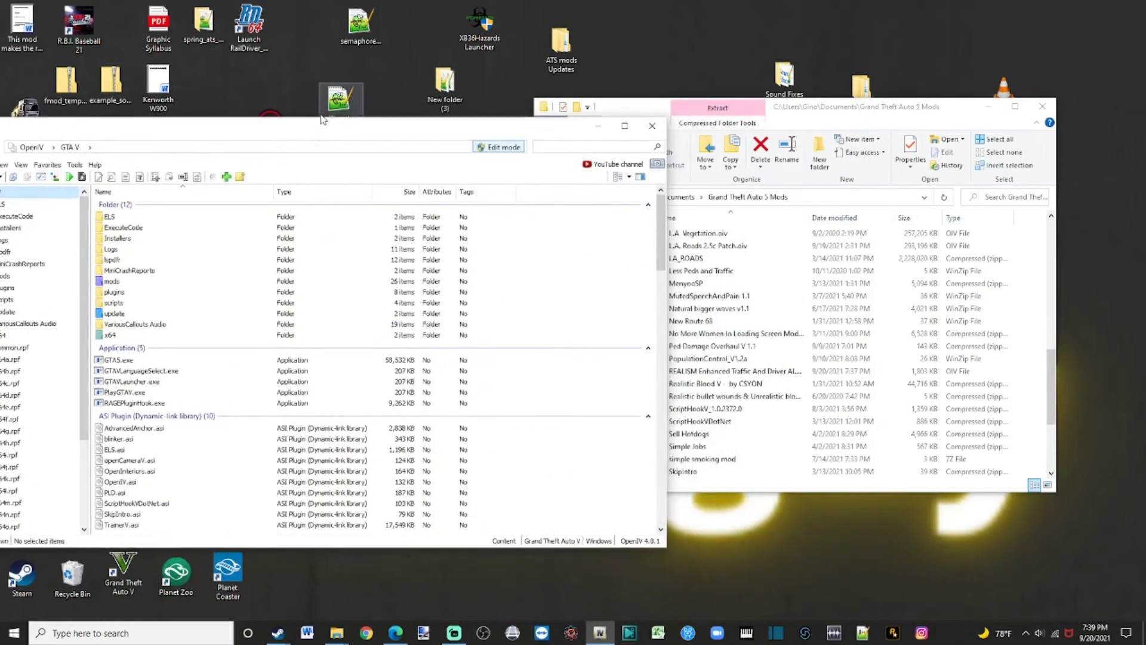
{"action": "left_click", "coordinate": [659, 111]}
{"action": "left_click_drag", "start_coordinate": [659, 112], "coordinate": [763, 139]}
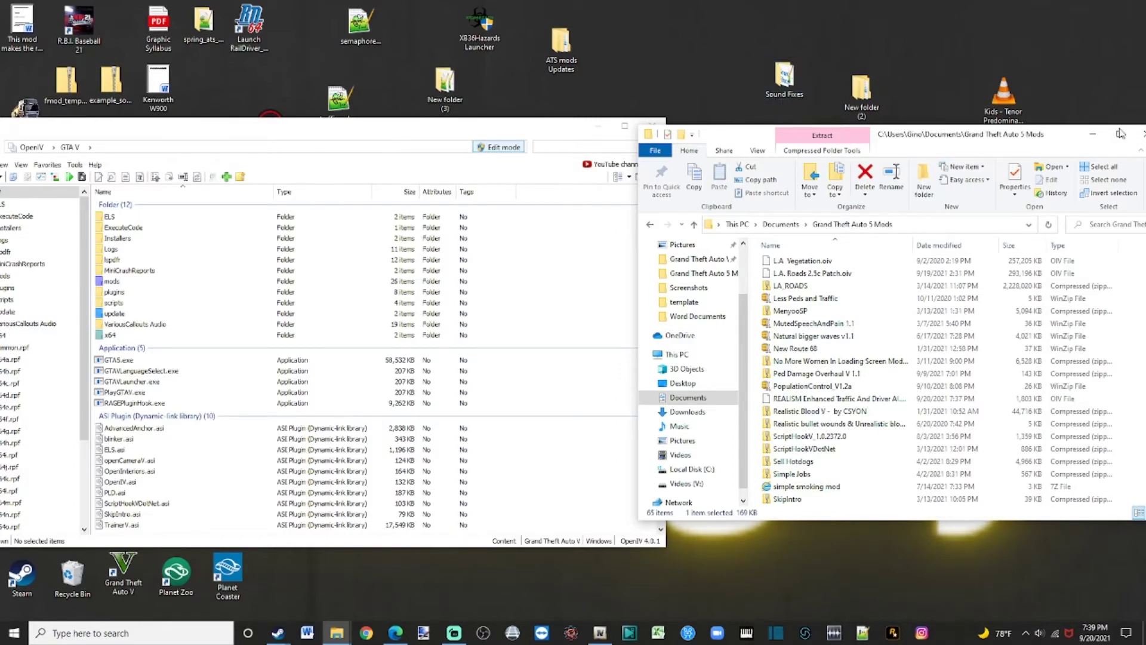
{"action": "left_click", "coordinate": [780, 404]}
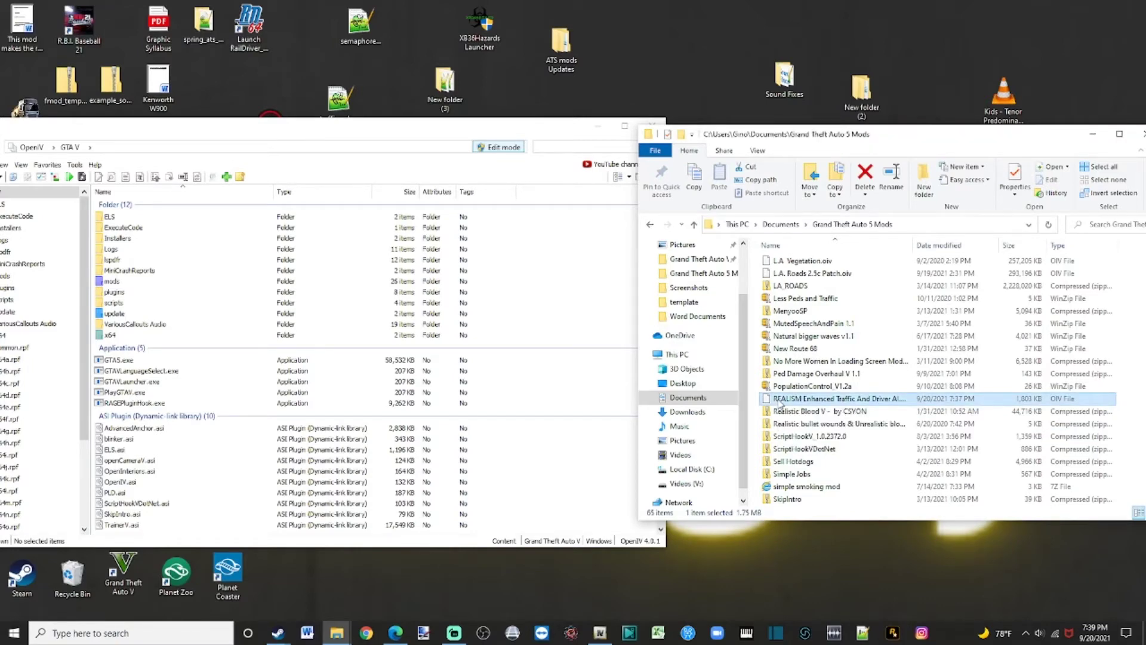
{"action": "left_click_drag", "start_coordinate": [779, 404], "coordinate": [430, 358]}
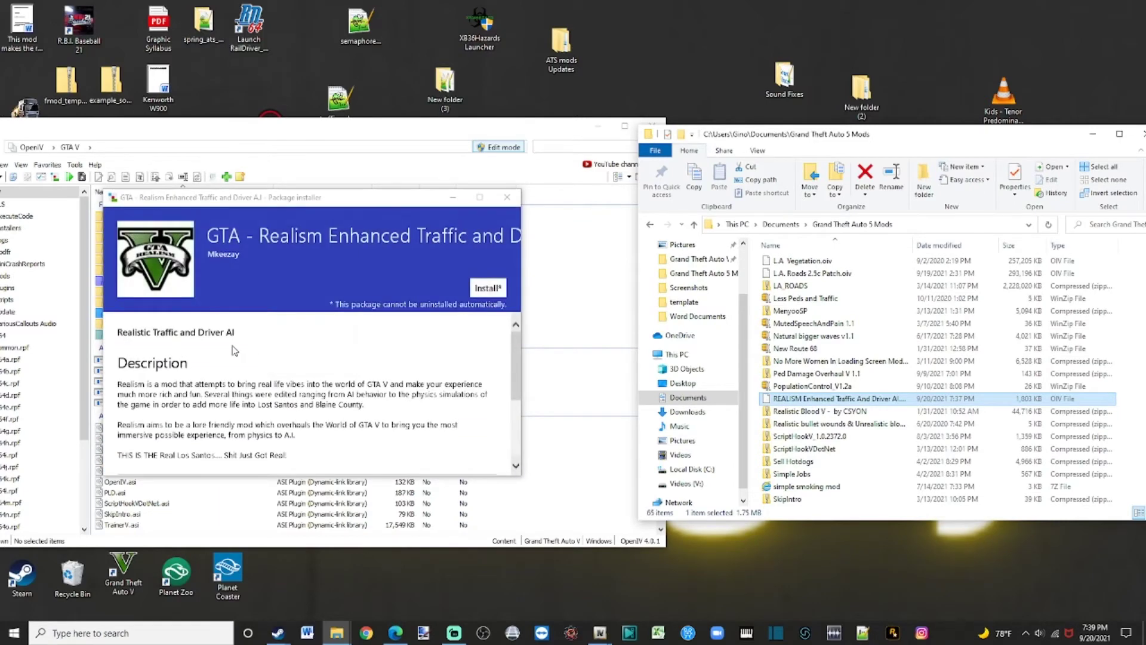
Install the Realism Enhanced Traffic and Driver A.I package into the "mods" folder and close the package installer.
{"action": "left_click", "coordinate": [482, 290]}
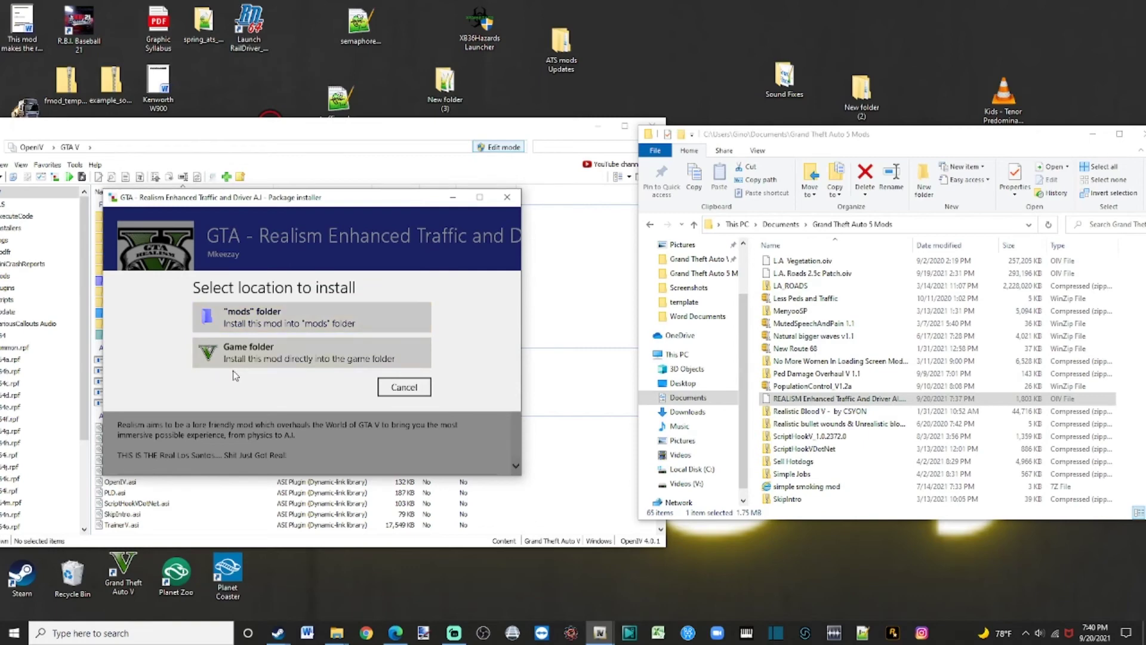
{"action": "left_click", "coordinate": [212, 328]}
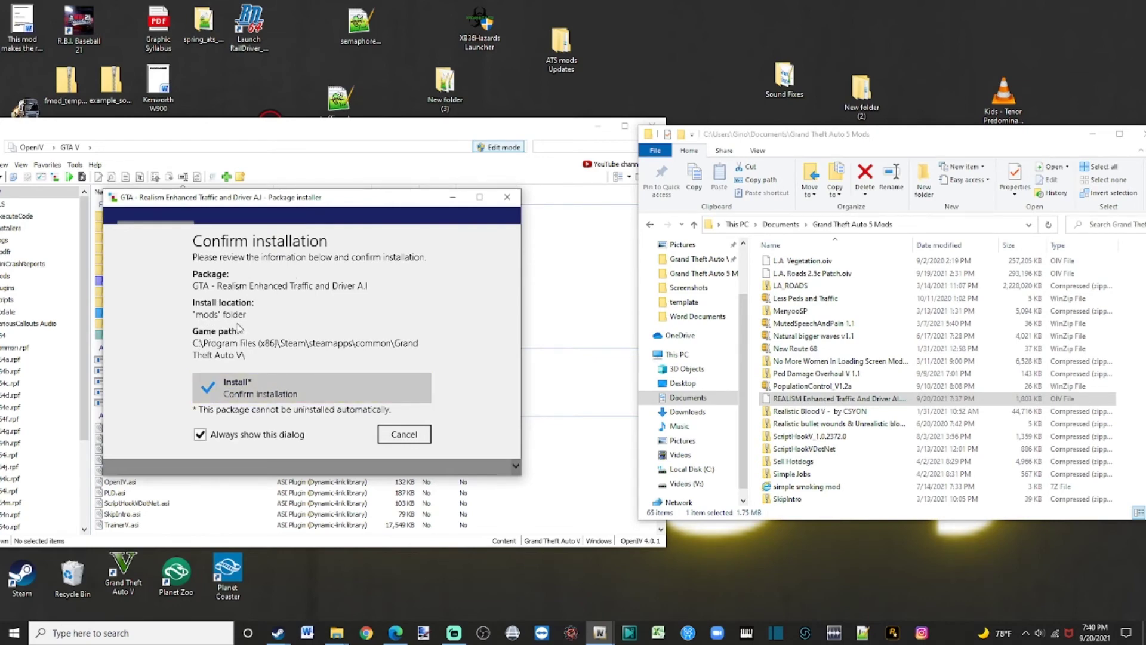
{"action": "left_click", "coordinate": [218, 389]}
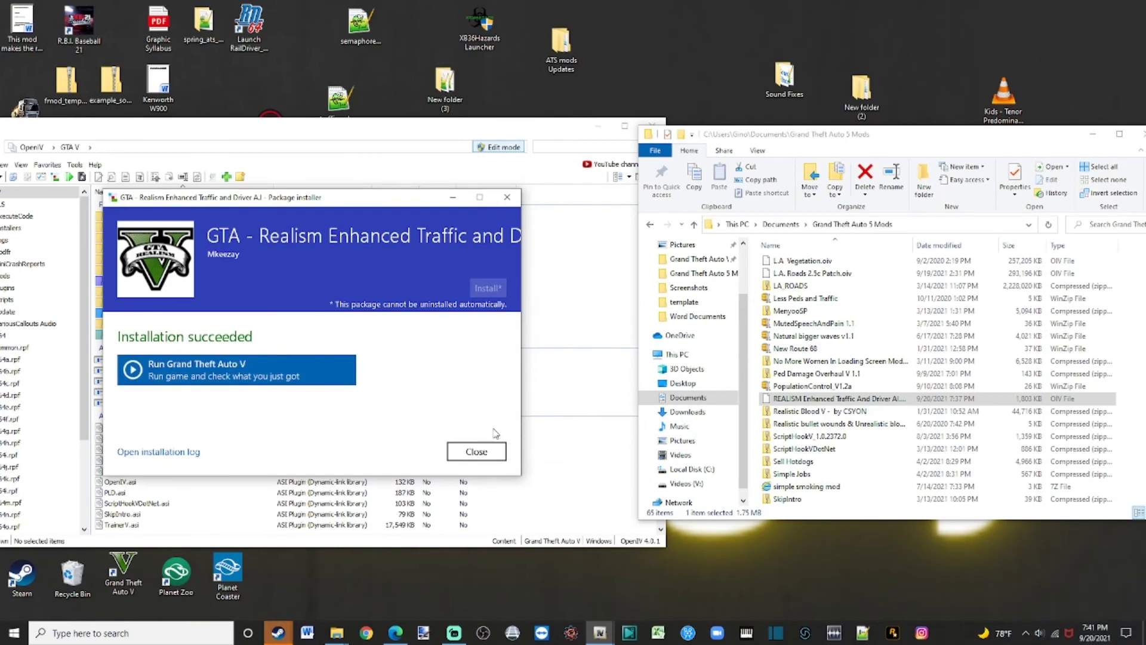
{"action": "left_click", "coordinate": [452, 457]}
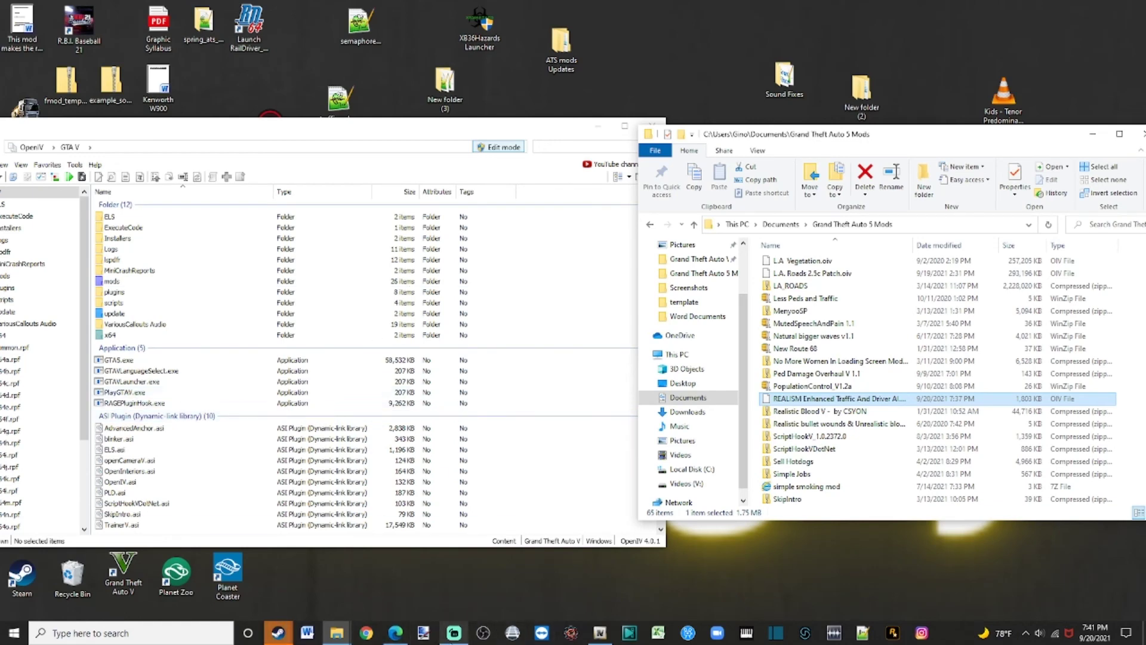
{"action": "left_click", "coordinate": [454, 633]}
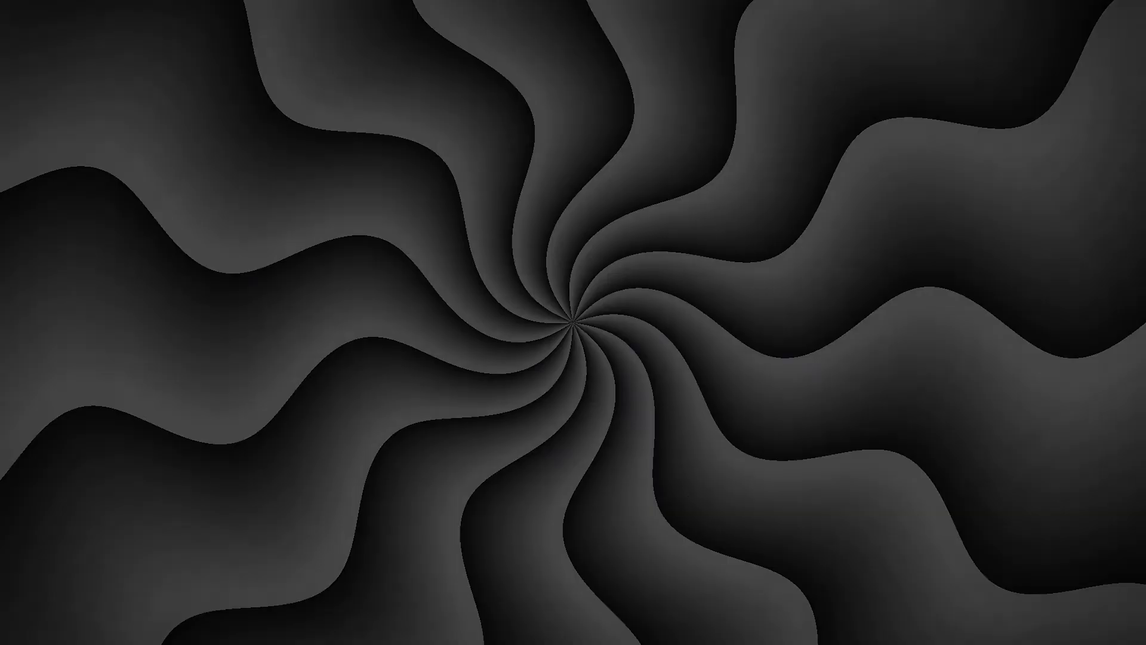